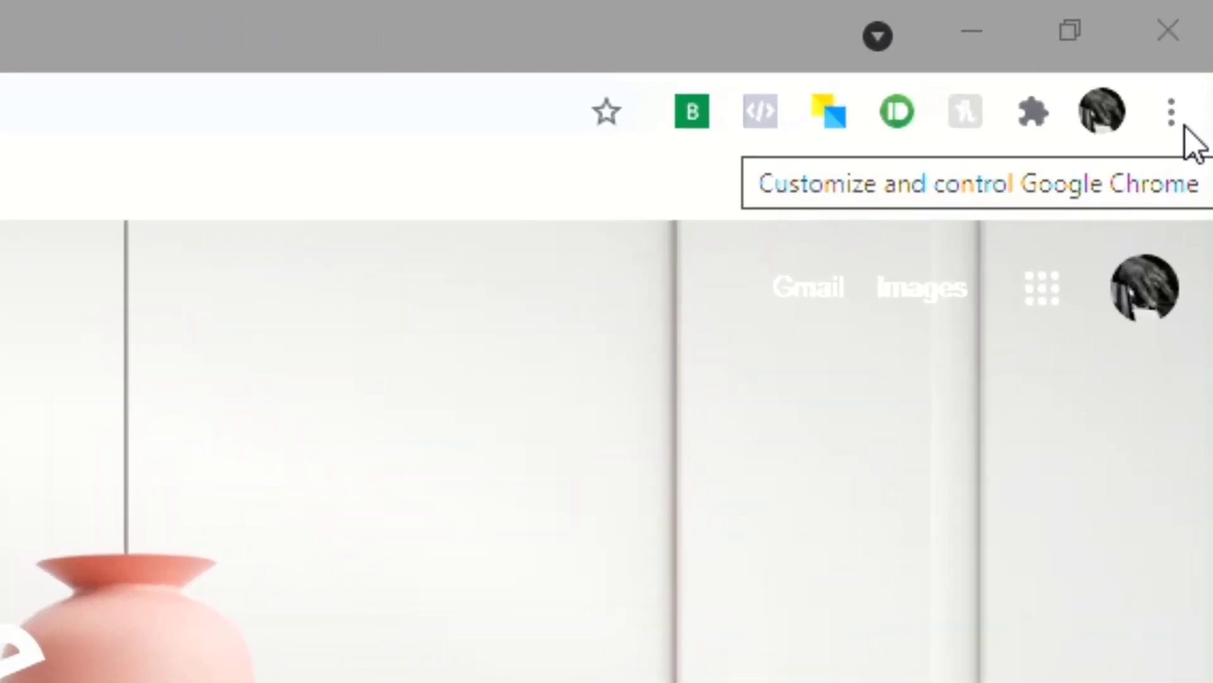
# Visit Chrome's Autofill > Passwords settings page from the main menu.
pyautogui.click(1185, 125)
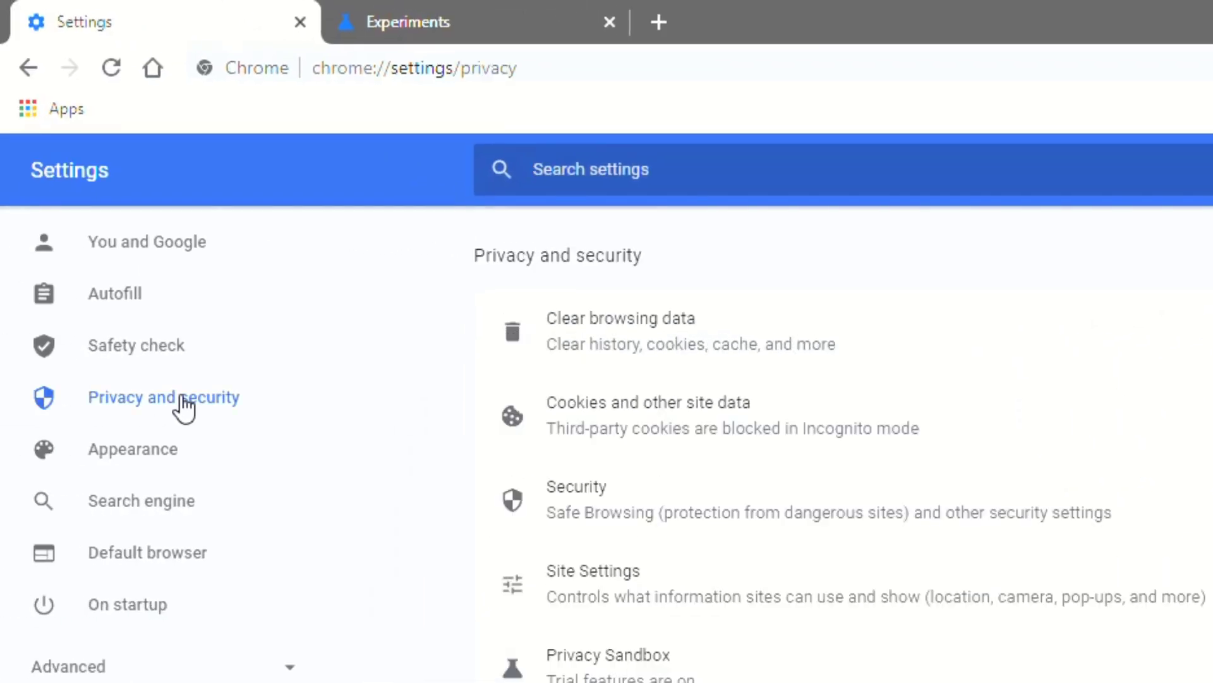
pyautogui.scroll(10, 781, 611)
pyautogui.click(675, 435)
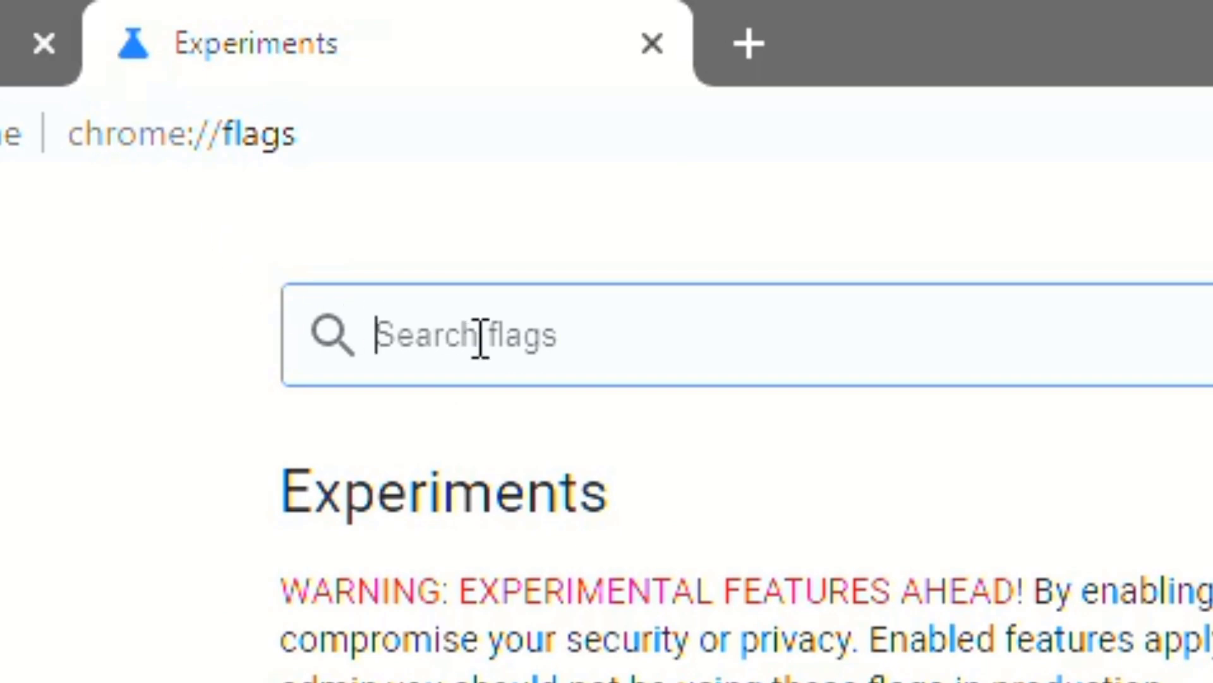
pyautogui.write('import')
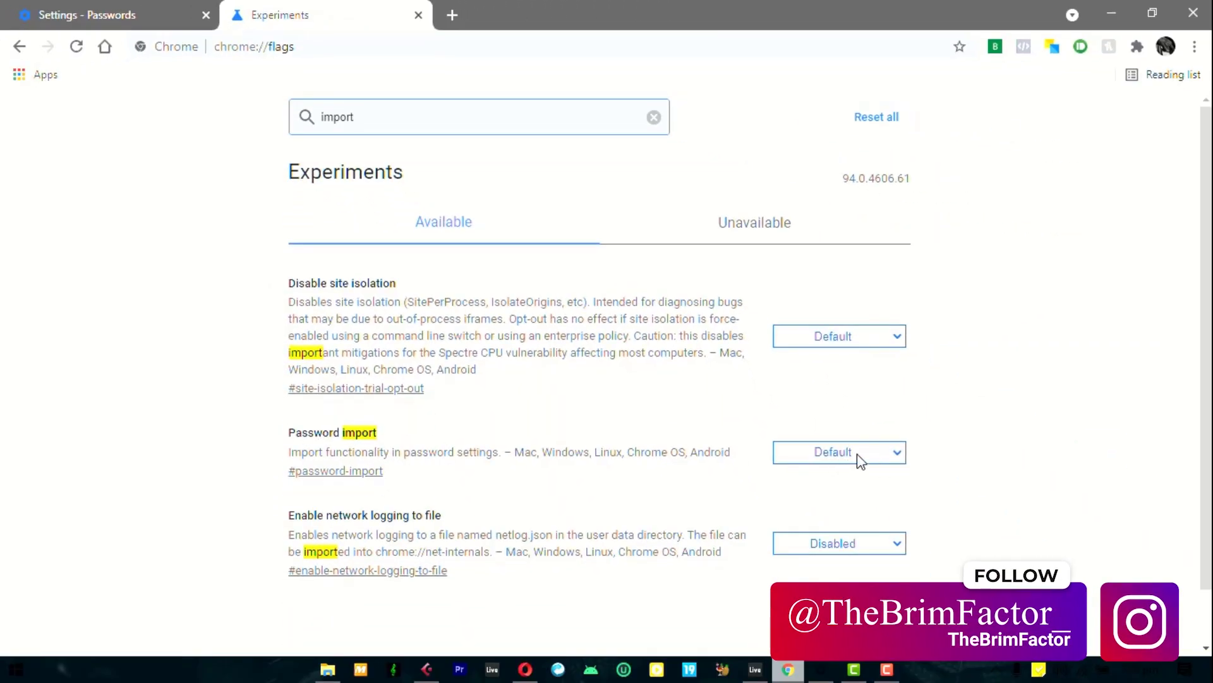
# Set the Password import flag to Enabled and check the saved-passwords menu for Import.
pyautogui.click(841, 457)
pyautogui.click(825, 488)
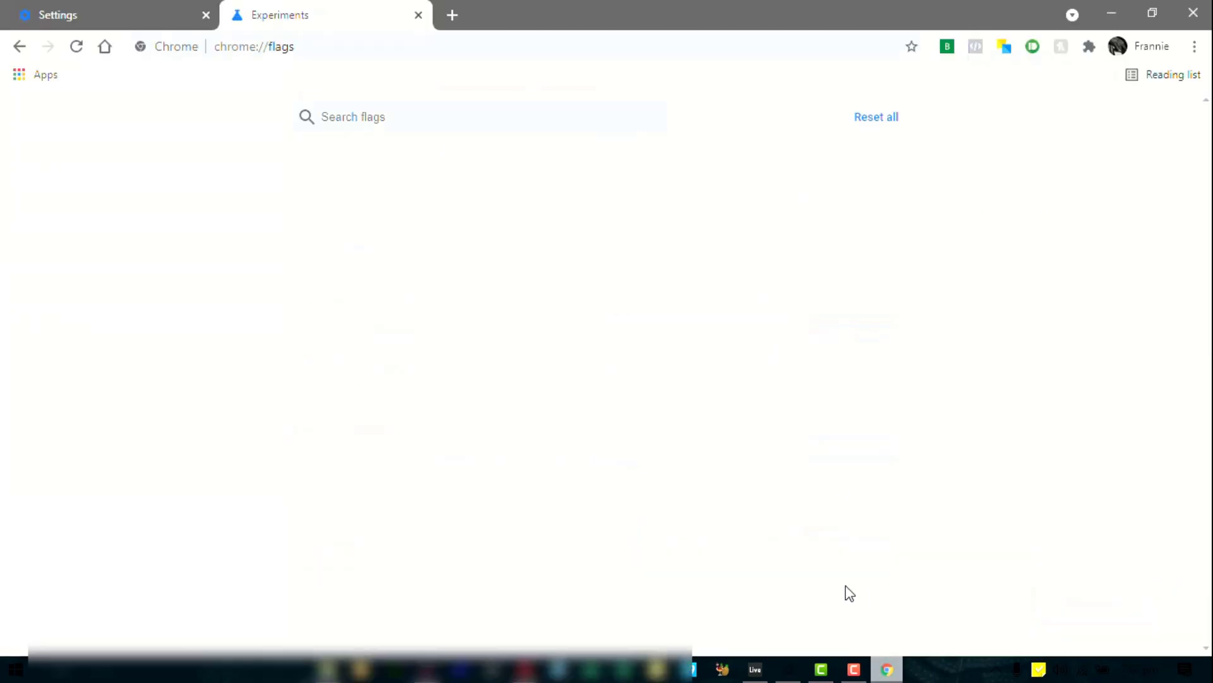
pyautogui.click(76, 19)
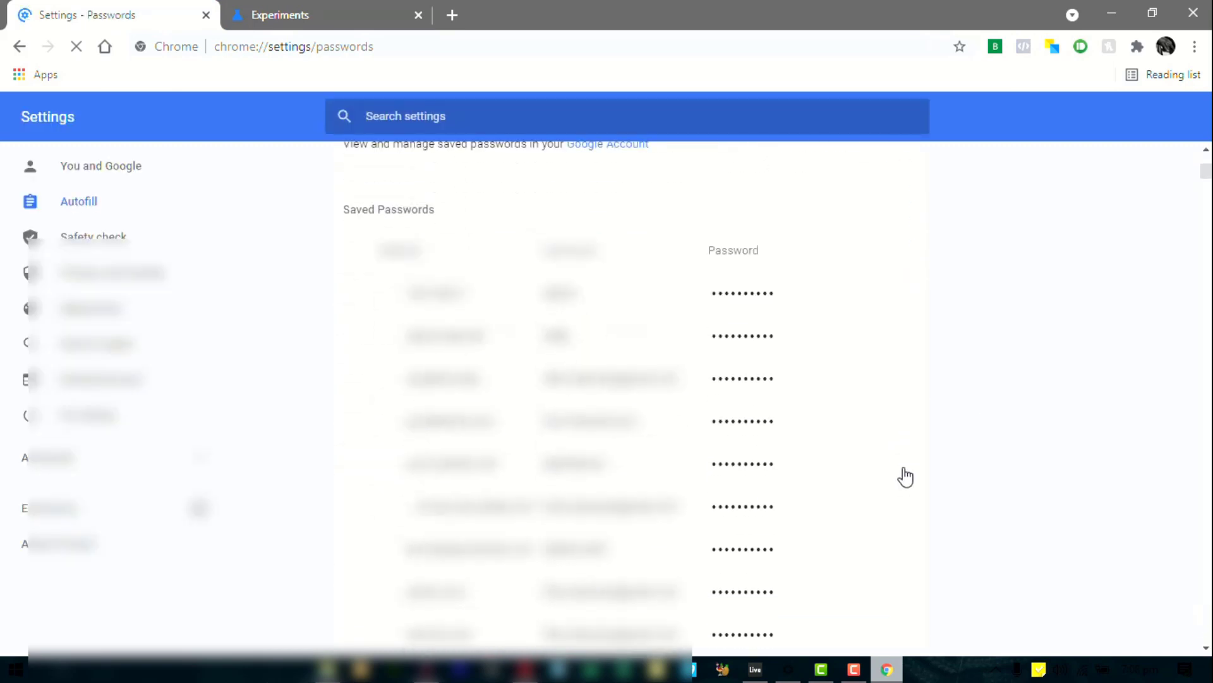
pyautogui.scroll(1, 908, 427)
pyautogui.scroll(1, 911, 384)
pyautogui.click(922, 392)
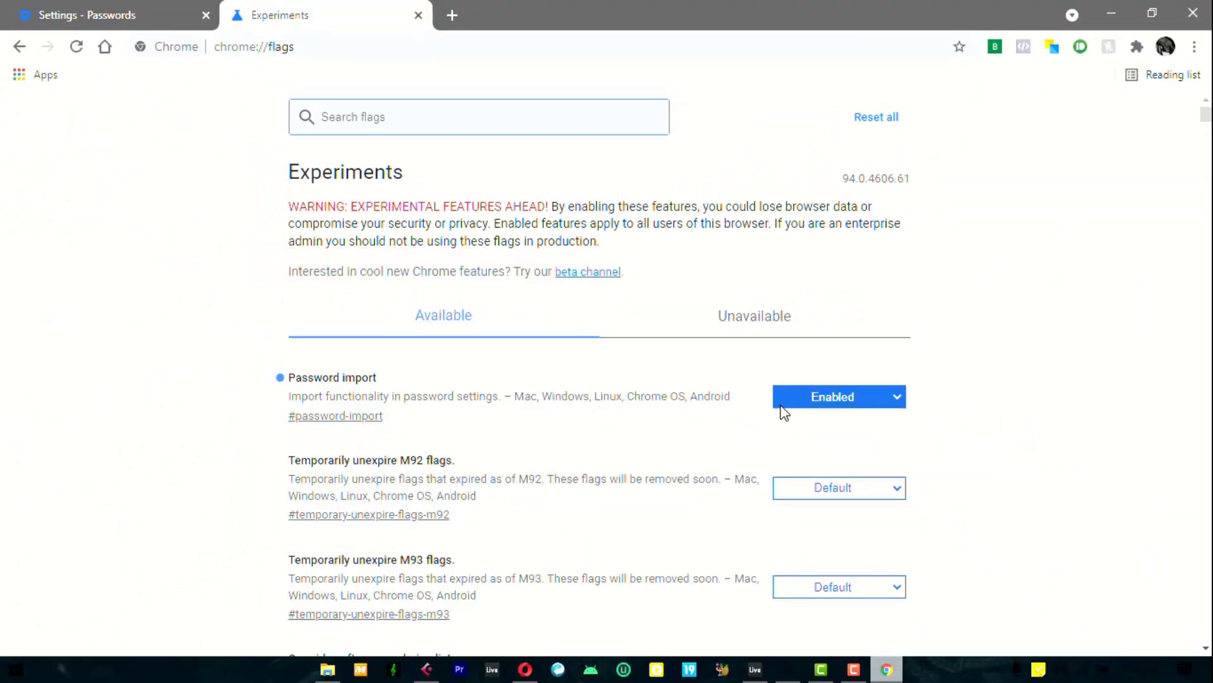
# Reset the Password import flag to Default and close the saved-passwords menu.
pyautogui.click(814, 398)
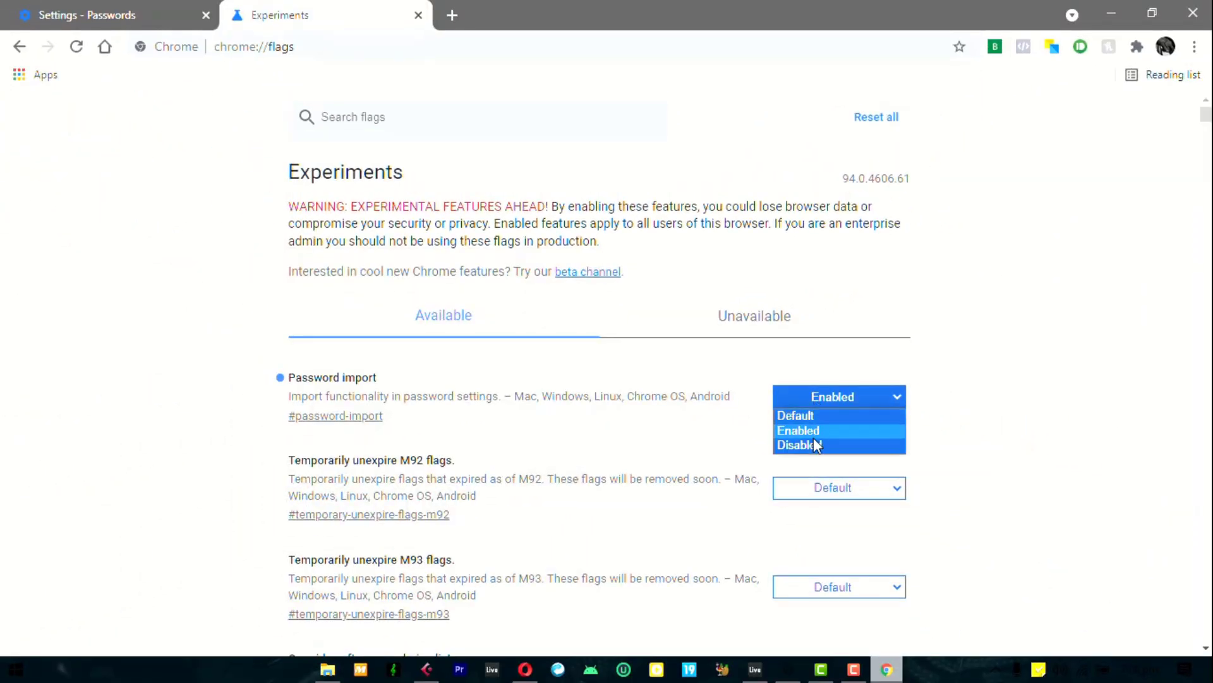
pyautogui.click(807, 419)
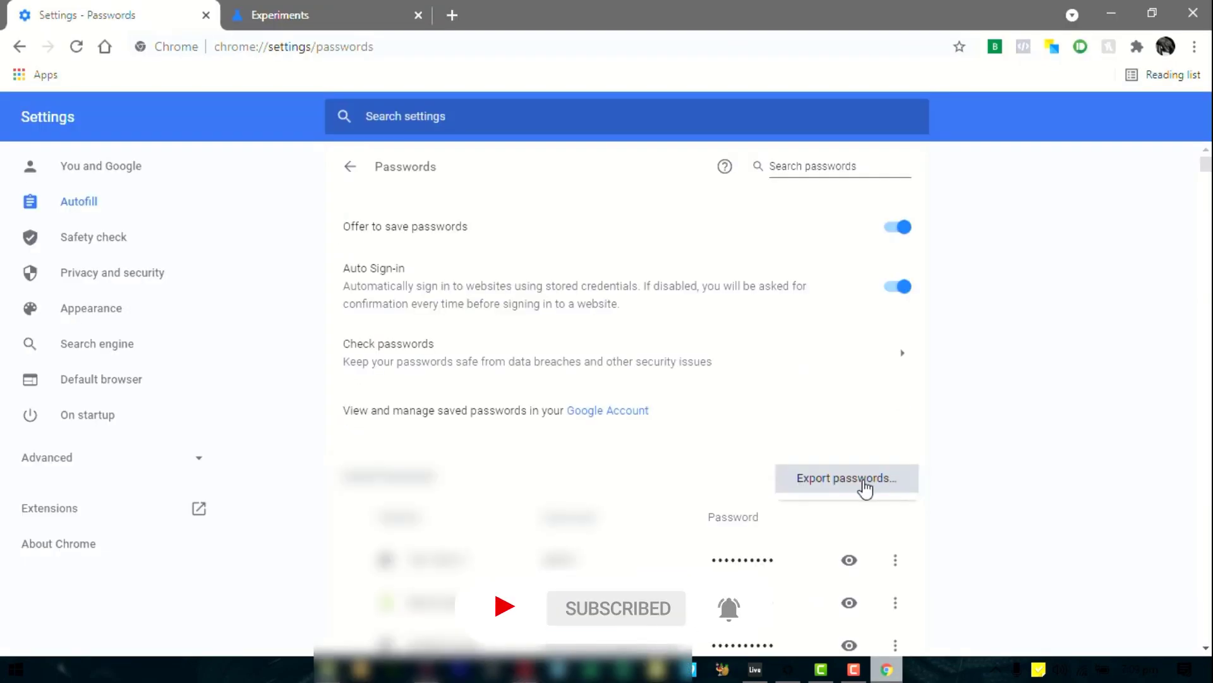
pyautogui.click(753, 433)
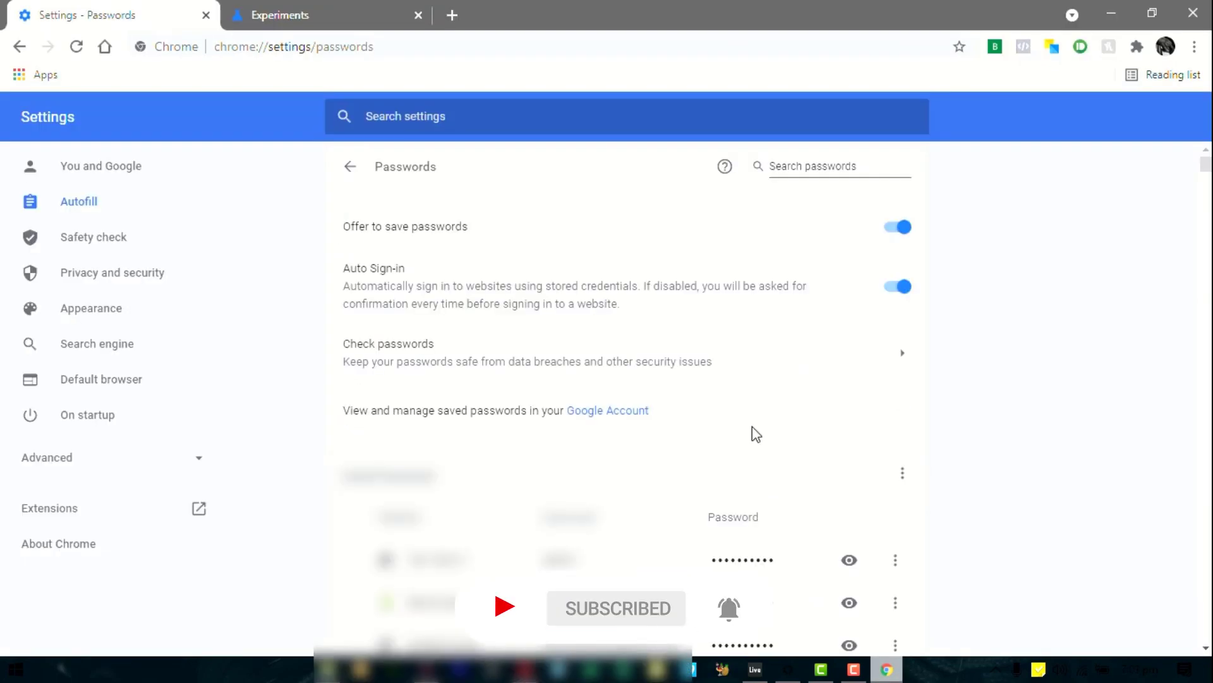
# Reopen the saved-passwords menu and inspect the Export passwords item in DevTools.
pyautogui.click(904, 477)
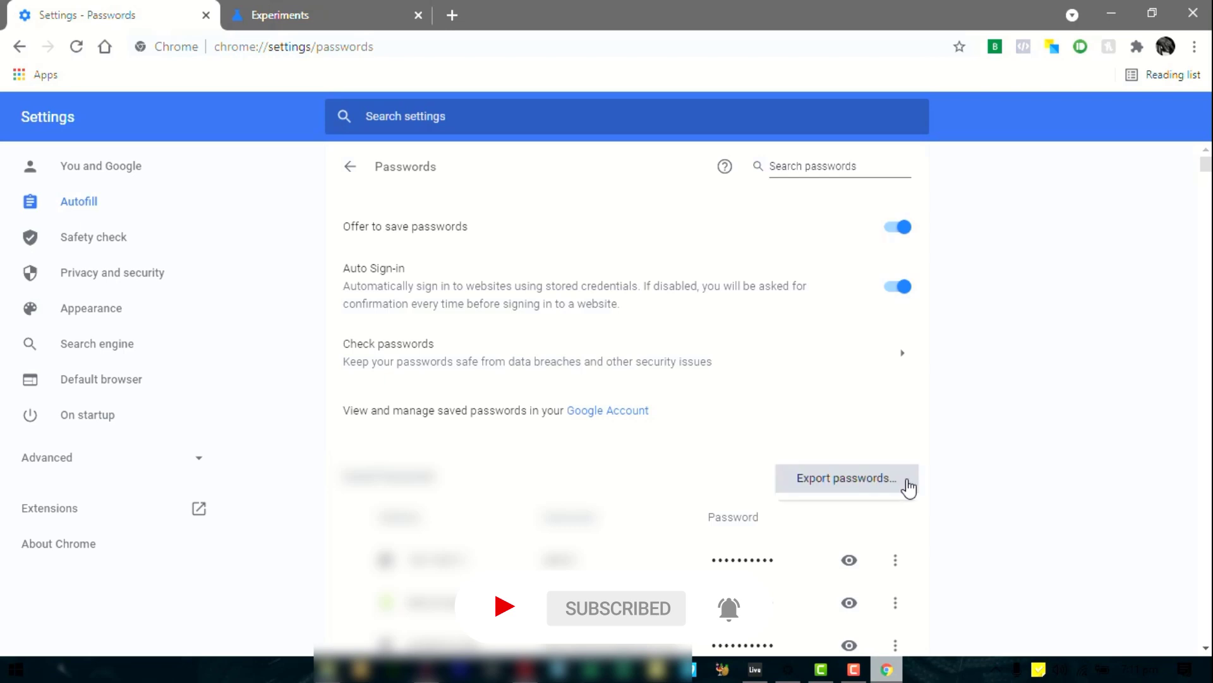
pyautogui.rightClick(852, 483)
pyautogui.click(905, 465)
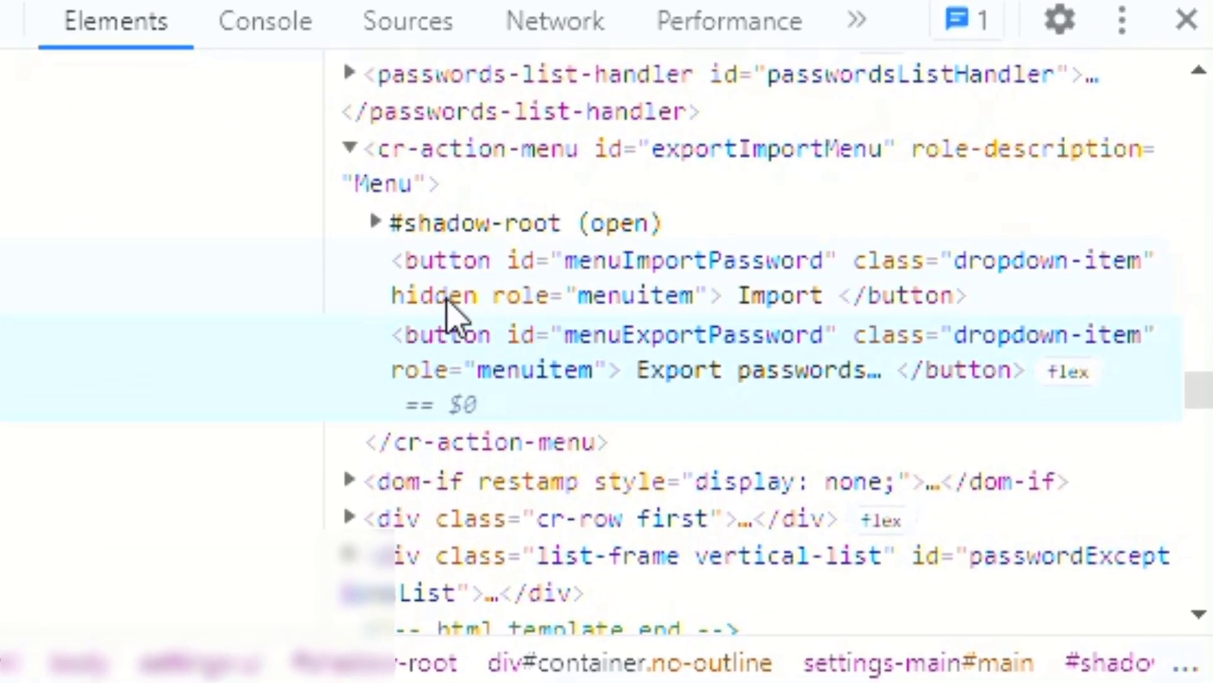
# Delete the hidden attribute from the menuImportPassword element in the Elements panel.
pyautogui.doubleClick(459, 300)
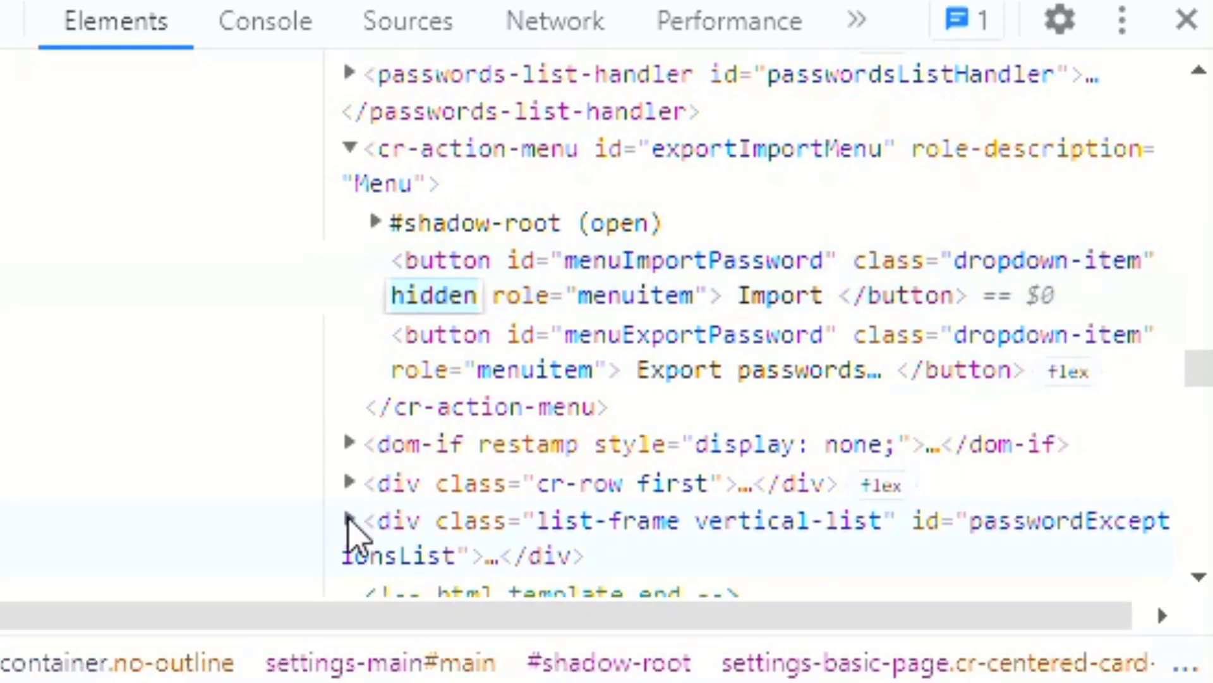
pyautogui.press('Delete')
pyautogui.press('Return')
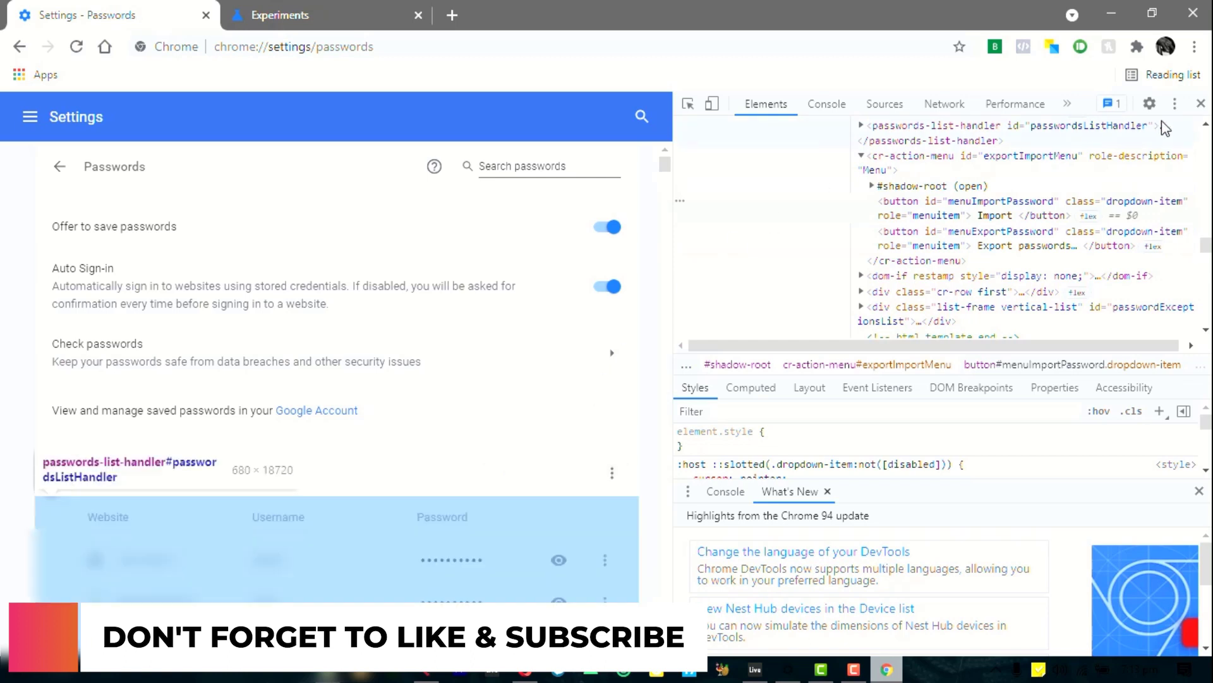
# Close DevTools, confirm Import appears in the saved-passwords menu, then dismiss the menu.
pyautogui.click(1201, 103)
pyautogui.click(902, 474)
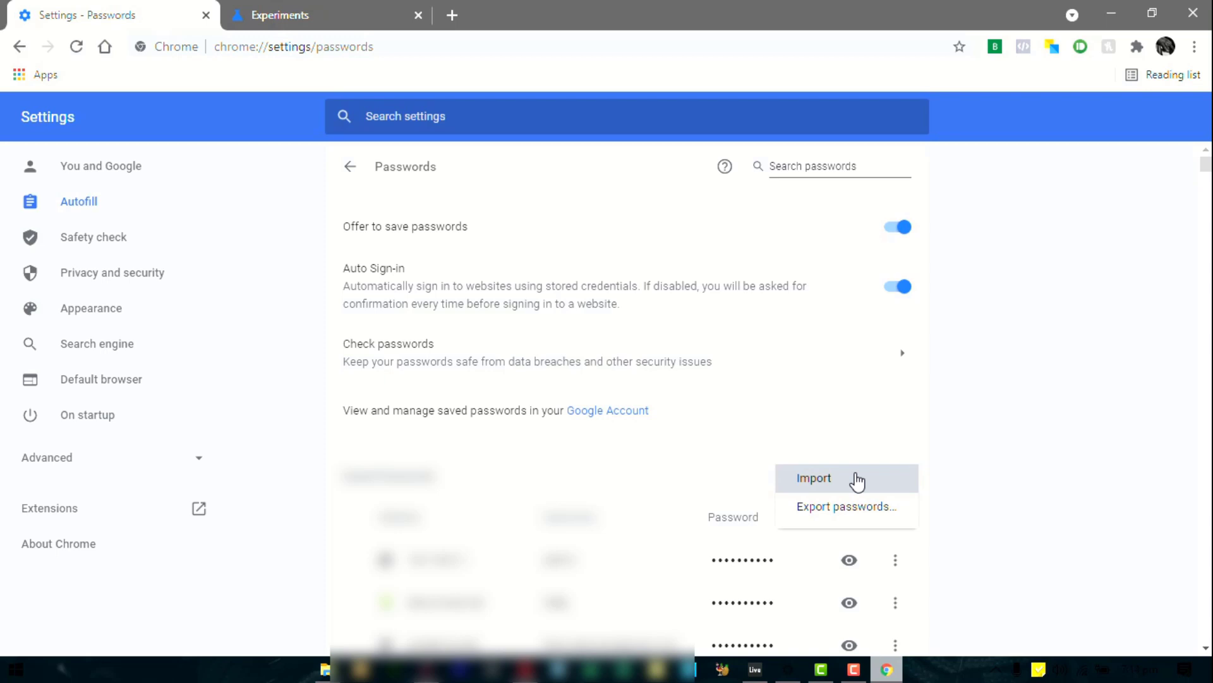
pyautogui.click(966, 432)
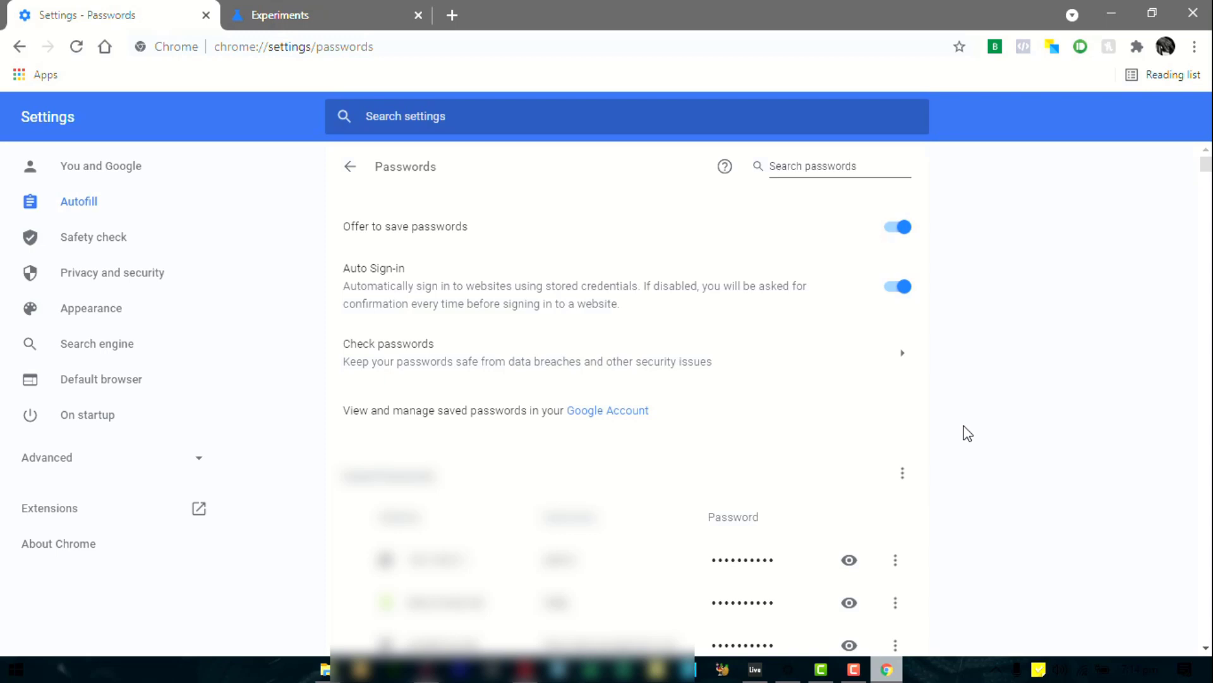